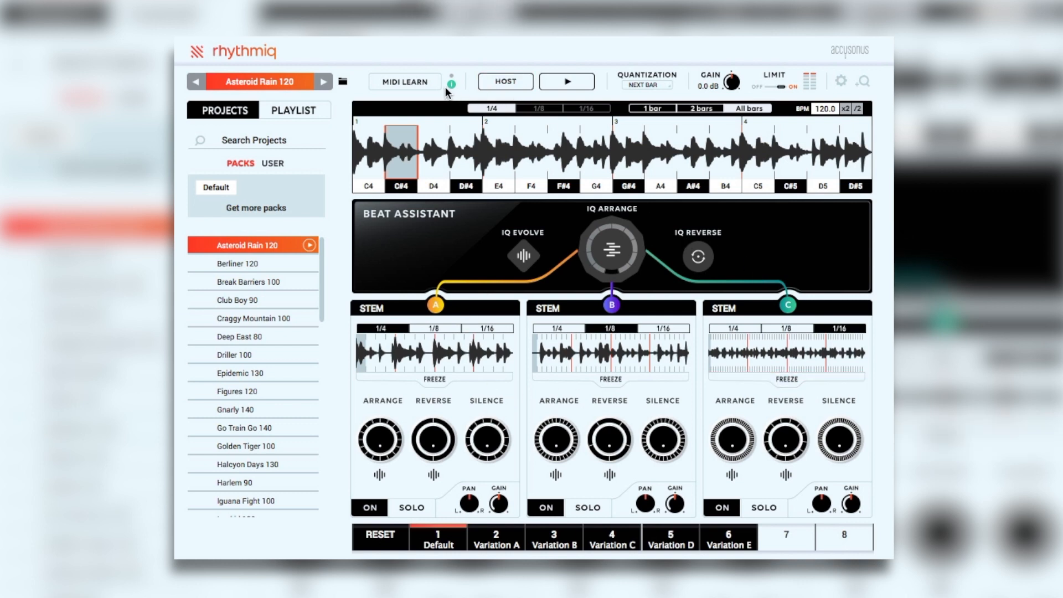
Check the MIDI Learn map of controls and their note assignments, and exit the mapping mode
{"action": "left_click", "coordinate": [412, 82]}
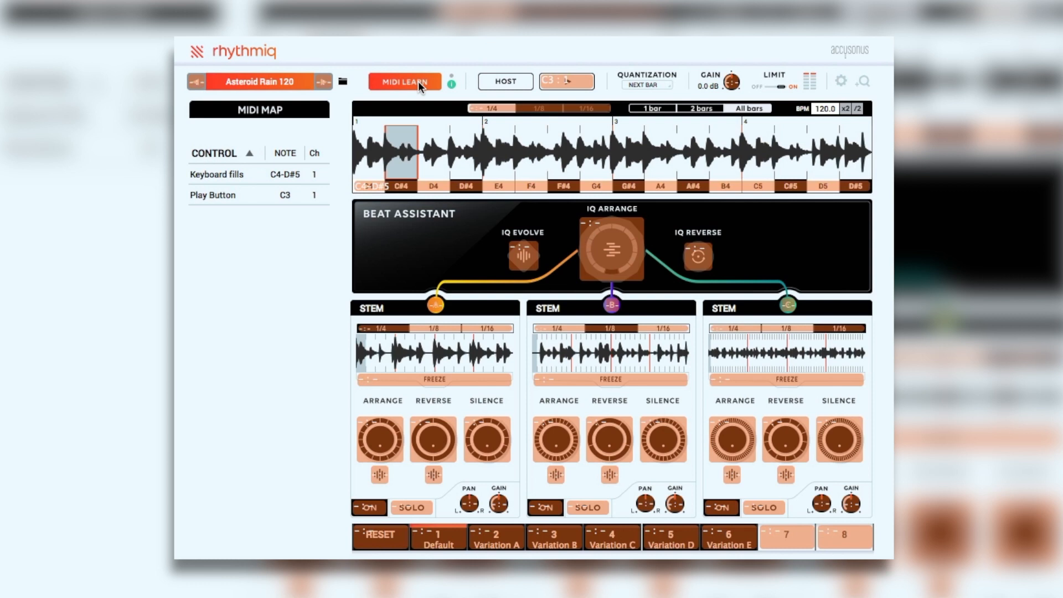
{"action": "left_click", "coordinate": [417, 81]}
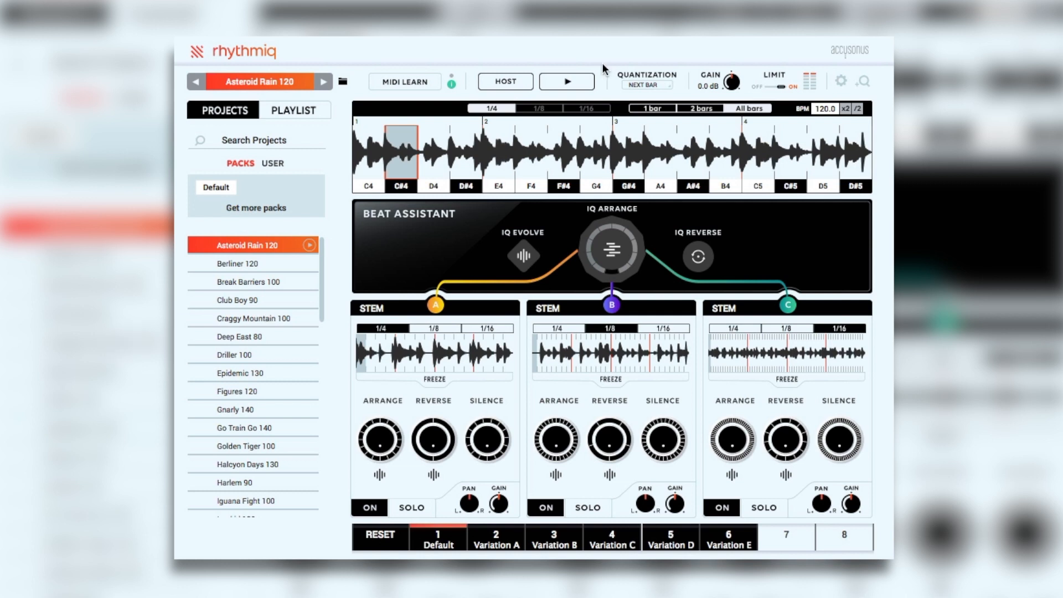
Play Asteroid Rain 120 and solo stems A, B and C one at a time, ending with all stems unsoloed
{"action": "left_click", "coordinate": [564, 82]}
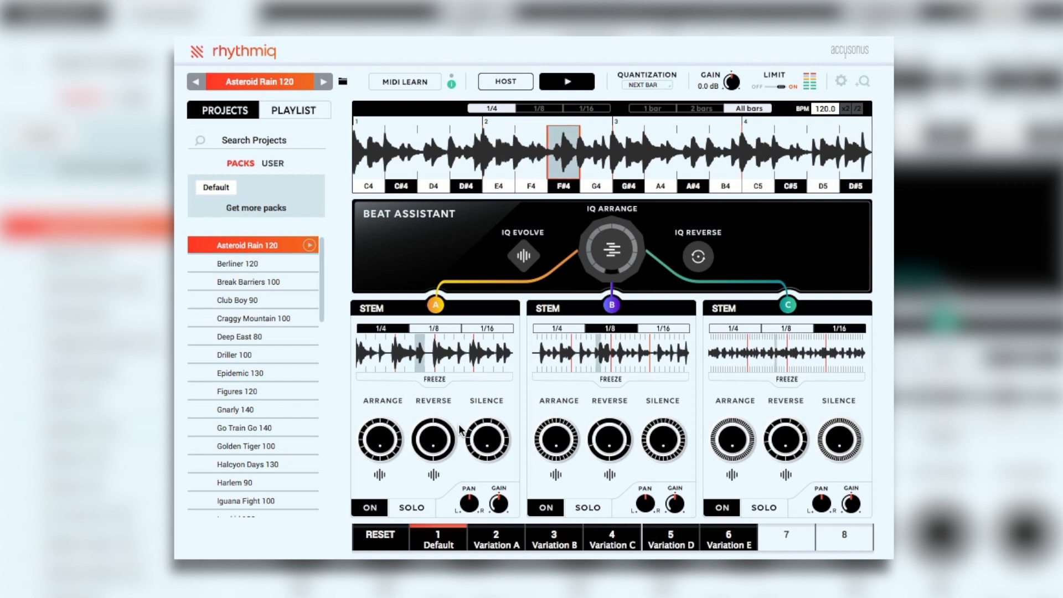
{"action": "left_click", "coordinate": [415, 507]}
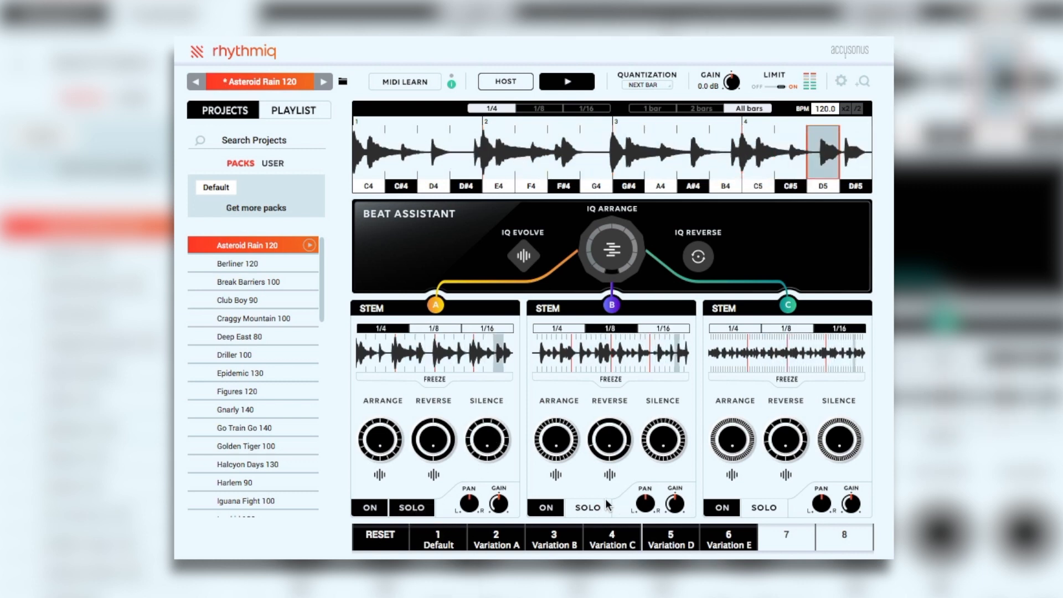
{"action": "left_click", "coordinate": [588, 507]}
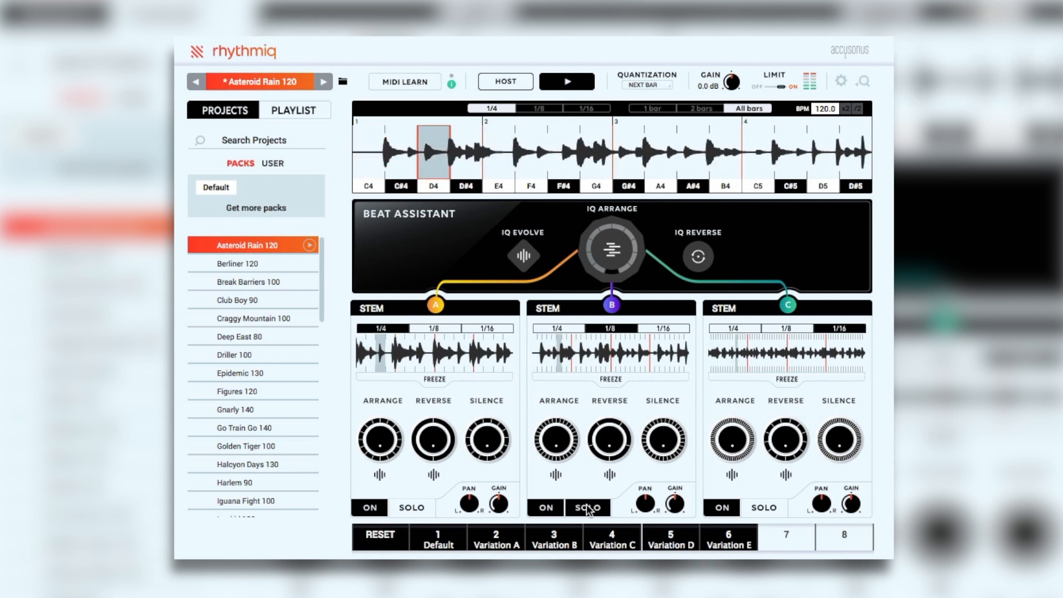
{"action": "left_click", "coordinate": [767, 507]}
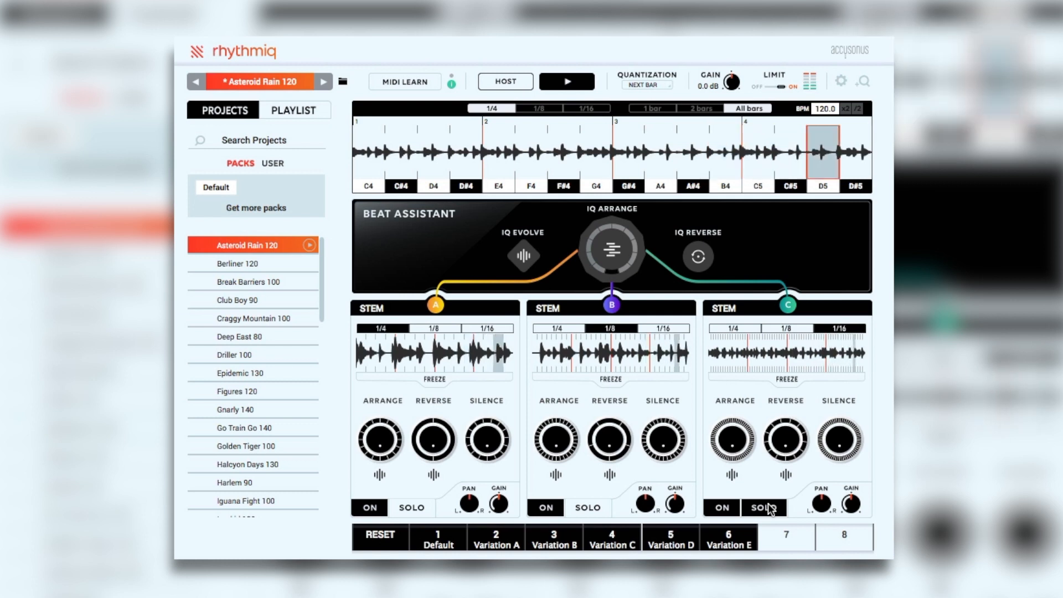
{"action": "left_click", "coordinate": [768, 507]}
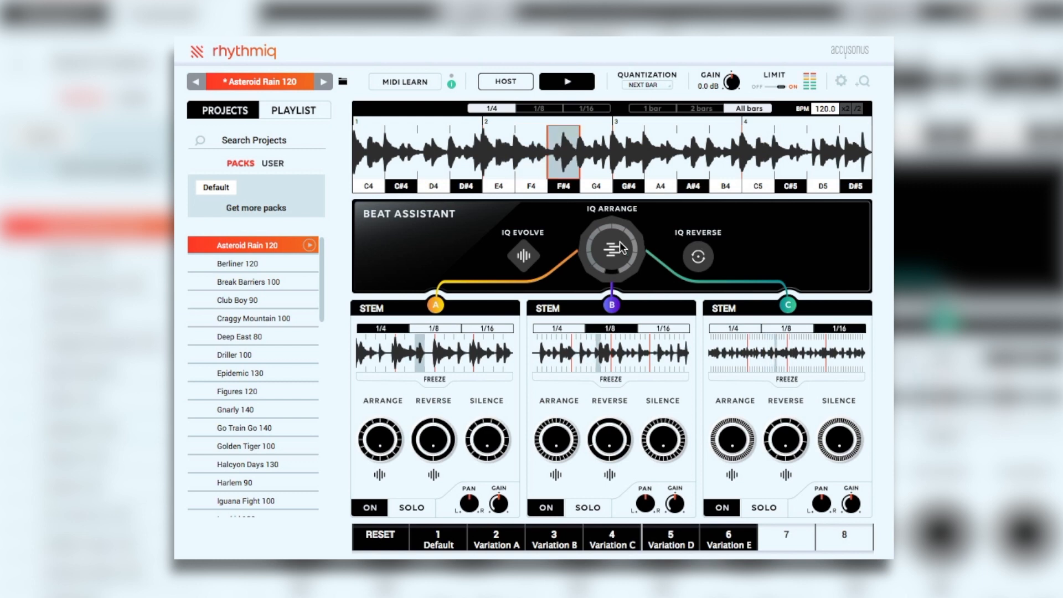
Try a high Silence amount on stem C and reset it to zero
{"action": "left_click", "coordinate": [613, 226]}
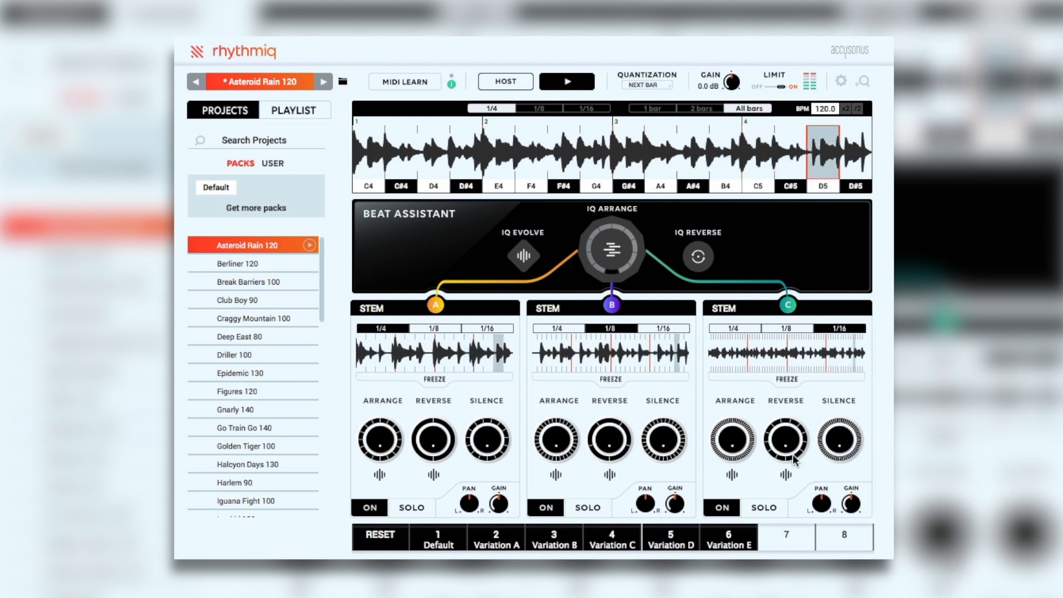
{"action": "left_click", "coordinate": [839, 445]}
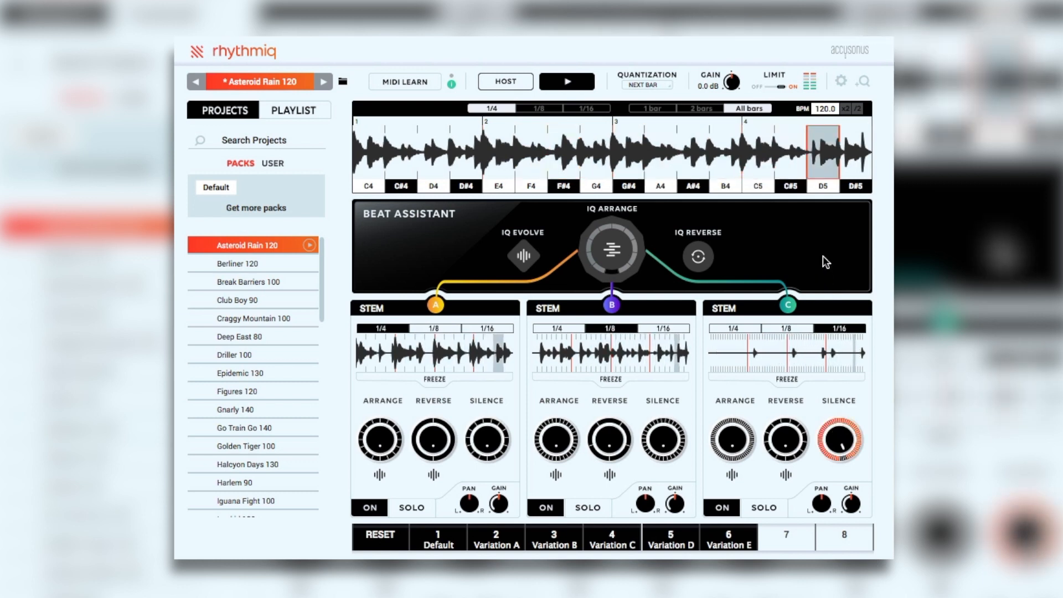
{"action": "double_click", "coordinate": [839, 441]}
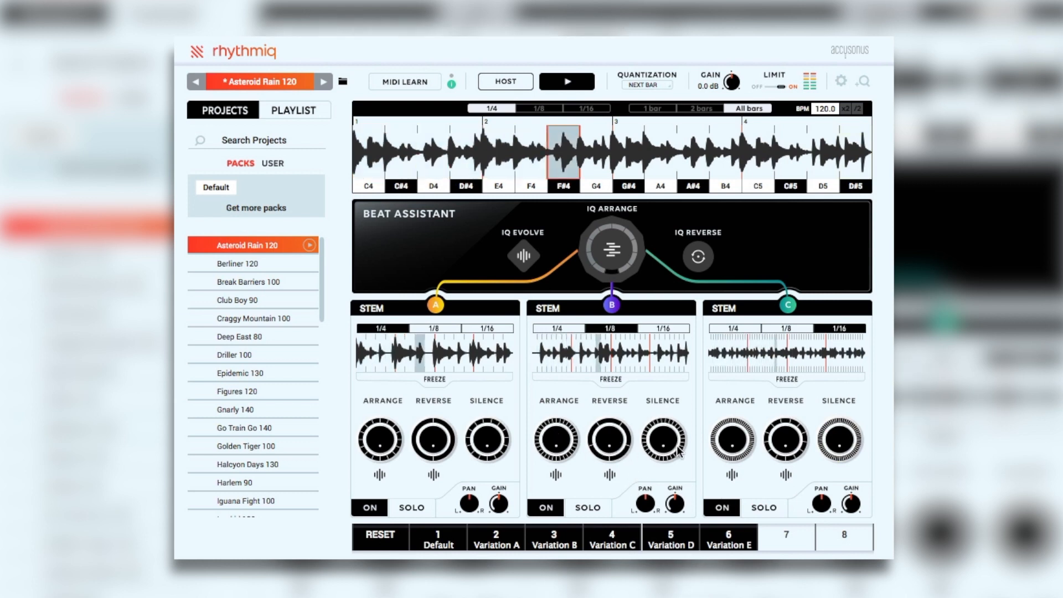
Try a partial Silence amount on stem B and a momentary IQ Arrange sweep across all stems
{"action": "left_click_drag", "start_coordinate": [662, 441], "coordinate": [643, 459]}
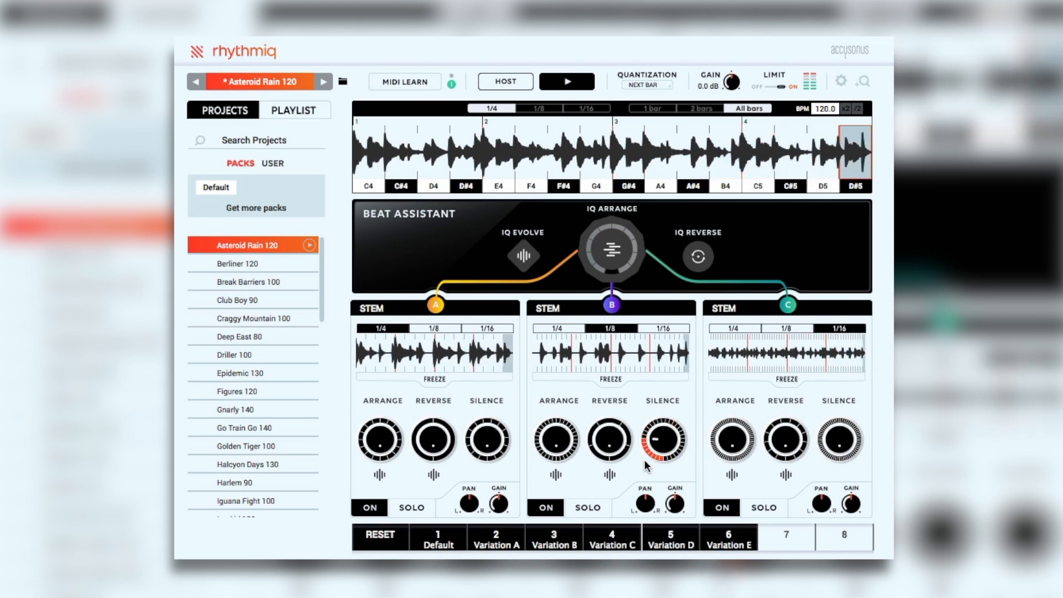
{"action": "left_click", "coordinate": [614, 261]}
{"action": "left_click_drag", "start_coordinate": [603, 164], "coordinate": [610, 310]}
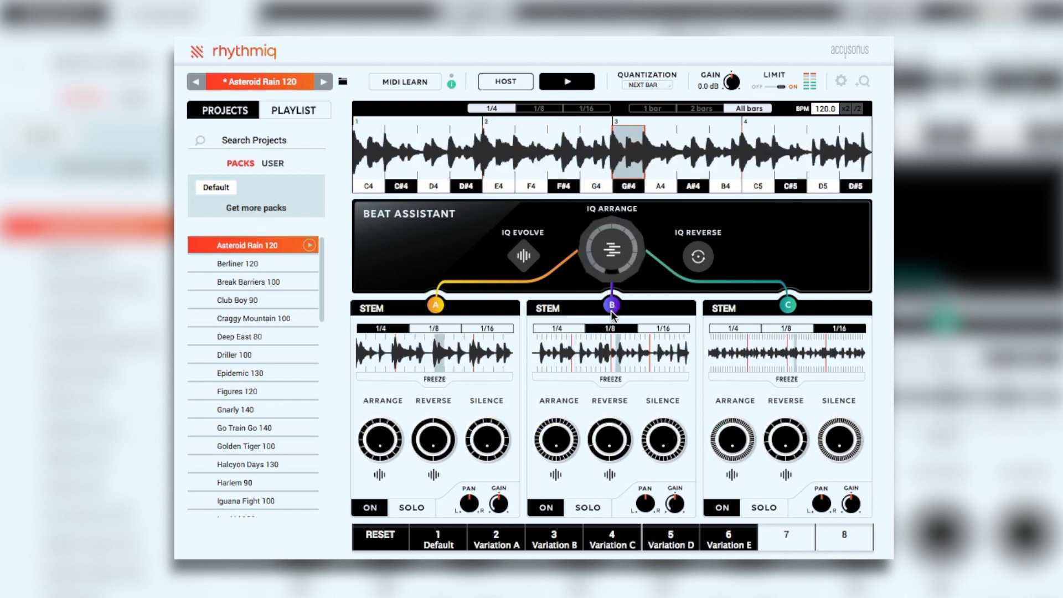
Freeze stem A briefly during playback, release the freeze, and stop playback
{"action": "left_click", "coordinate": [433, 379]}
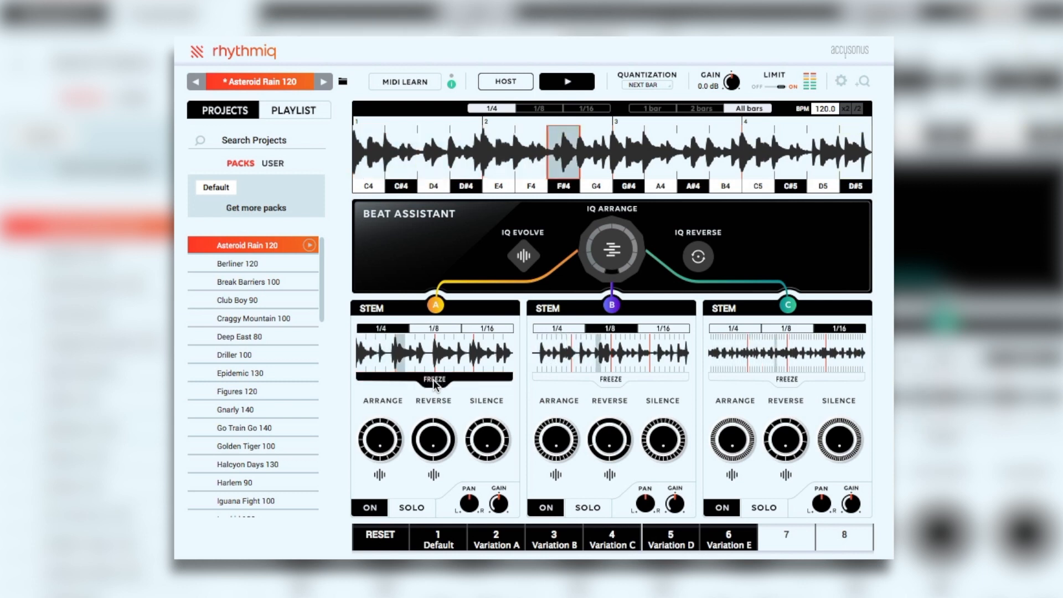
{"action": "left_click", "coordinate": [433, 380]}
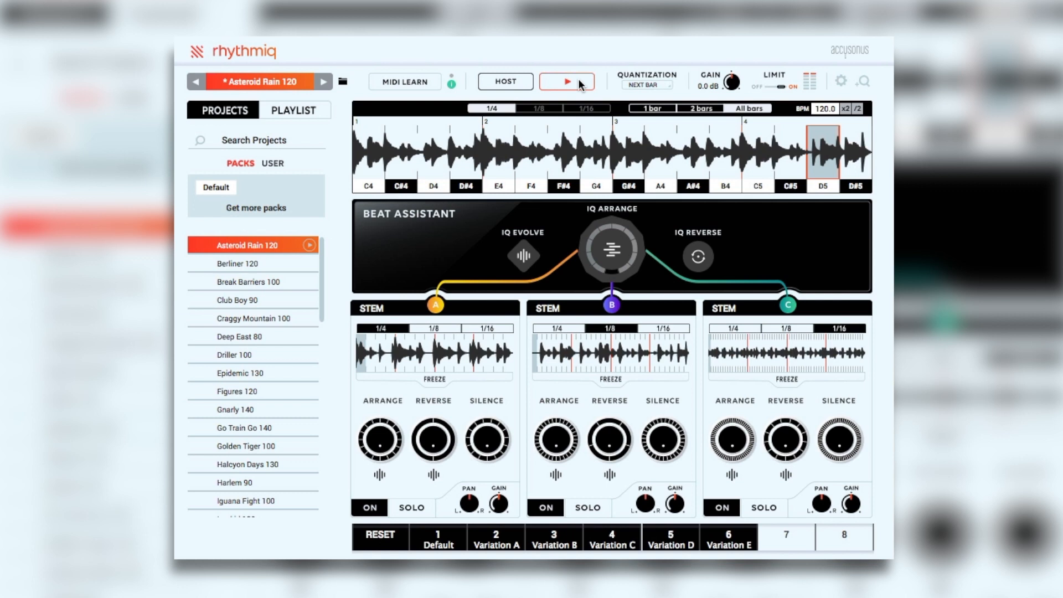
Load the Deep East 80 project, discarding unsaved changes, and raise Silence on stem C and stem A during playback
{"action": "left_click", "coordinate": [264, 337]}
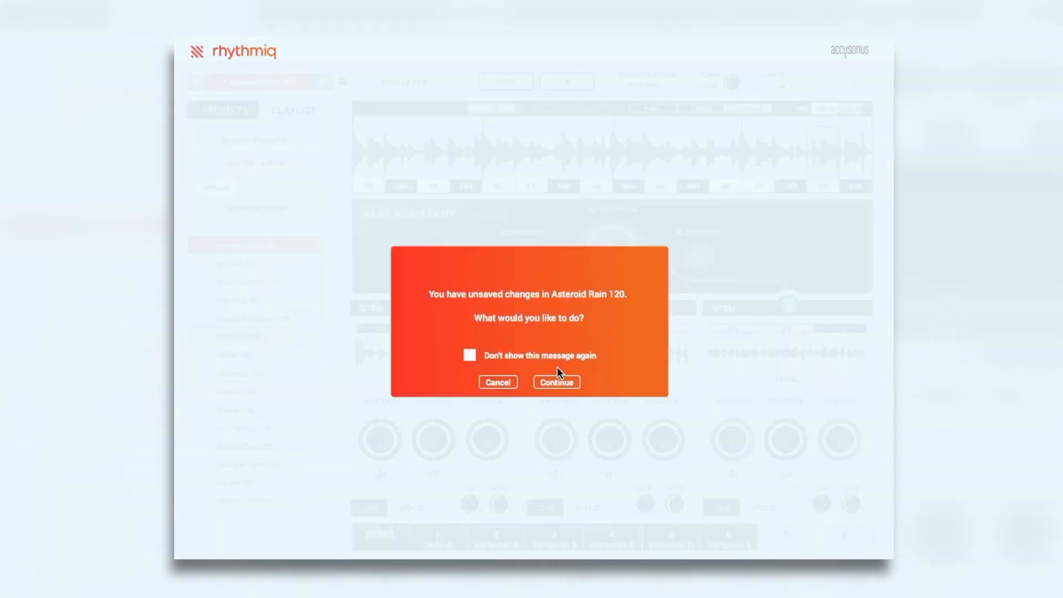
{"action": "left_click", "coordinate": [552, 381]}
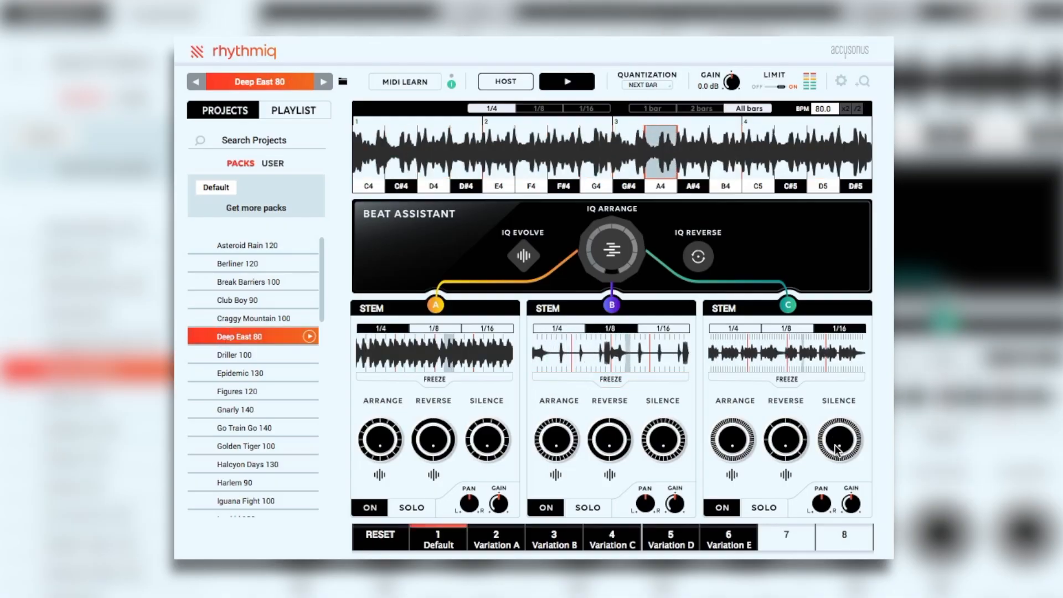
{"action": "left_click_drag", "start_coordinate": [836, 449], "coordinate": [832, 304]}
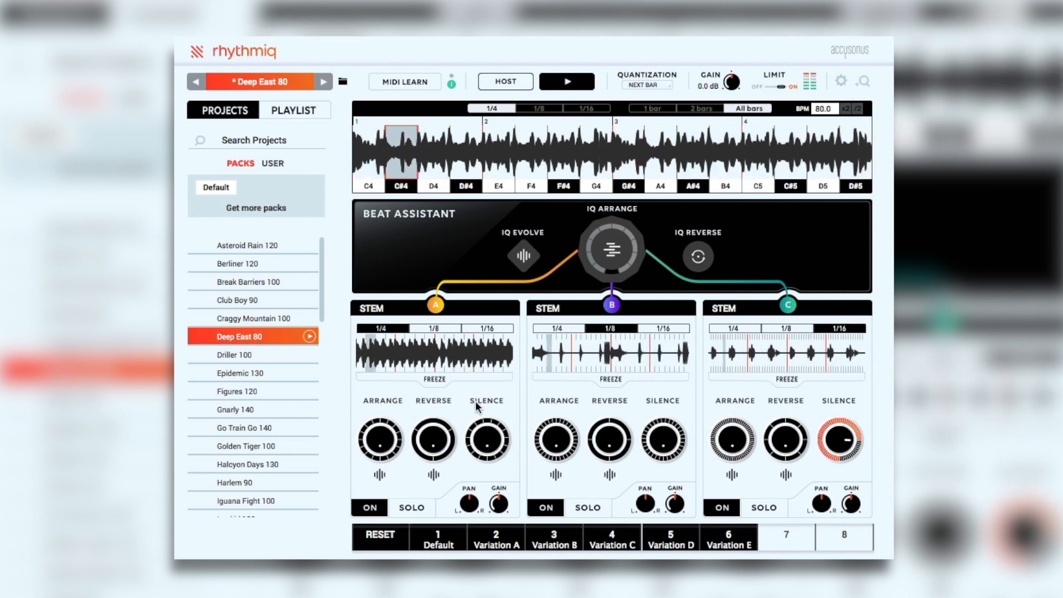
{"action": "left_click_drag", "start_coordinate": [484, 442], "coordinate": [491, 380]}
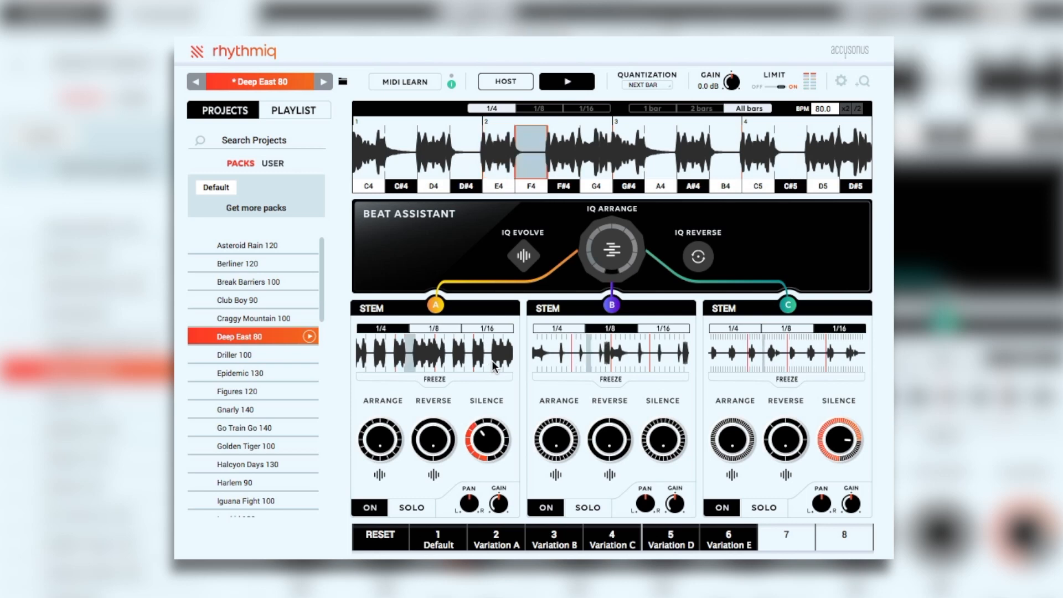
Sweep IQ Arrange momentarily across the stems, and recall the Variation B snapshot with playback stopped
{"action": "left_click", "coordinate": [612, 252]}
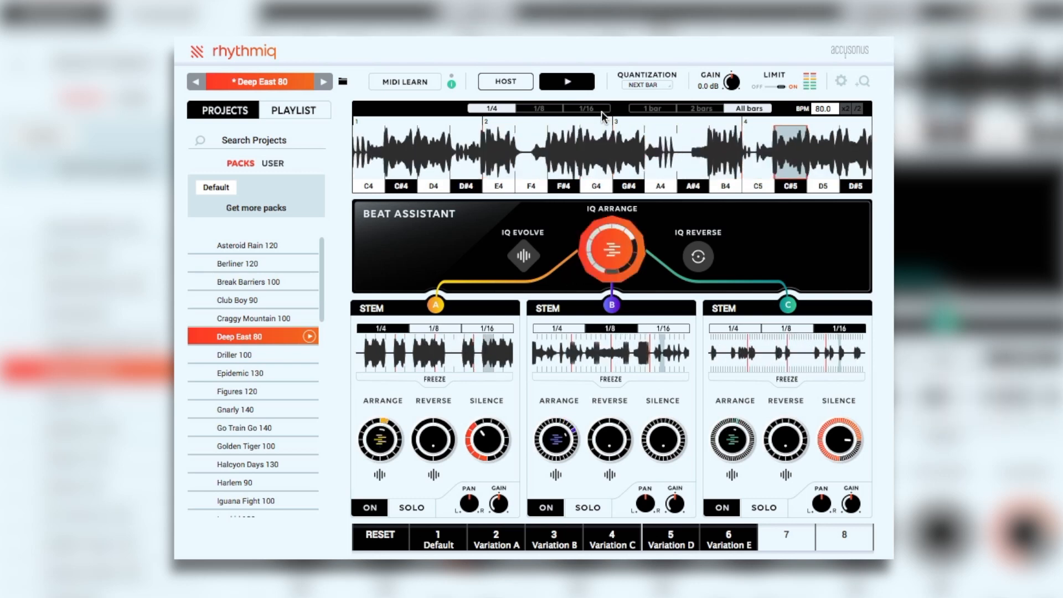
{"action": "left_click_drag", "start_coordinate": [602, 112], "coordinate": [602, 114]}
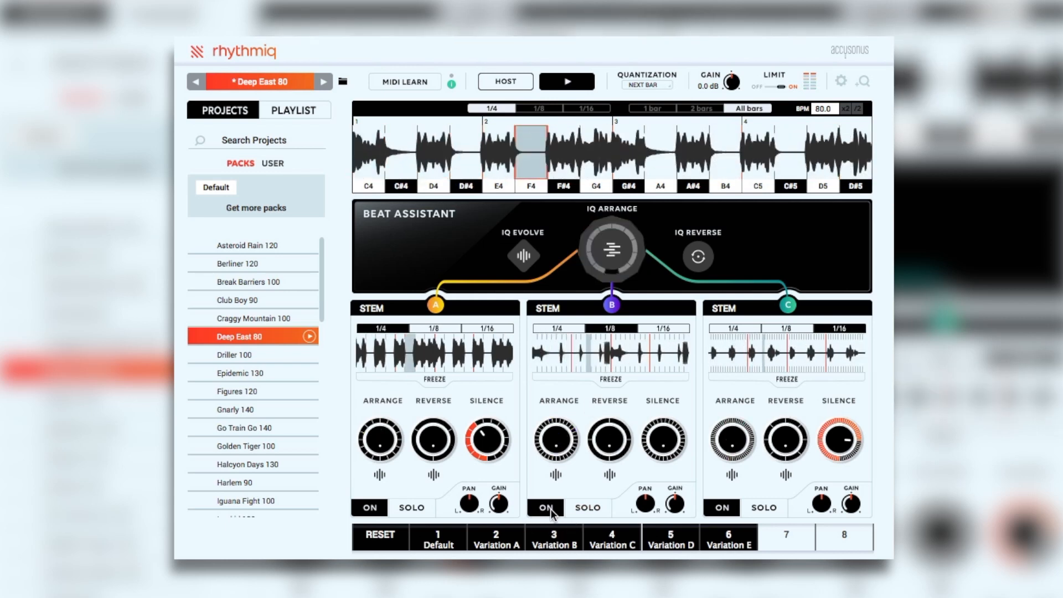
{"action": "left_click", "coordinate": [570, 83]}
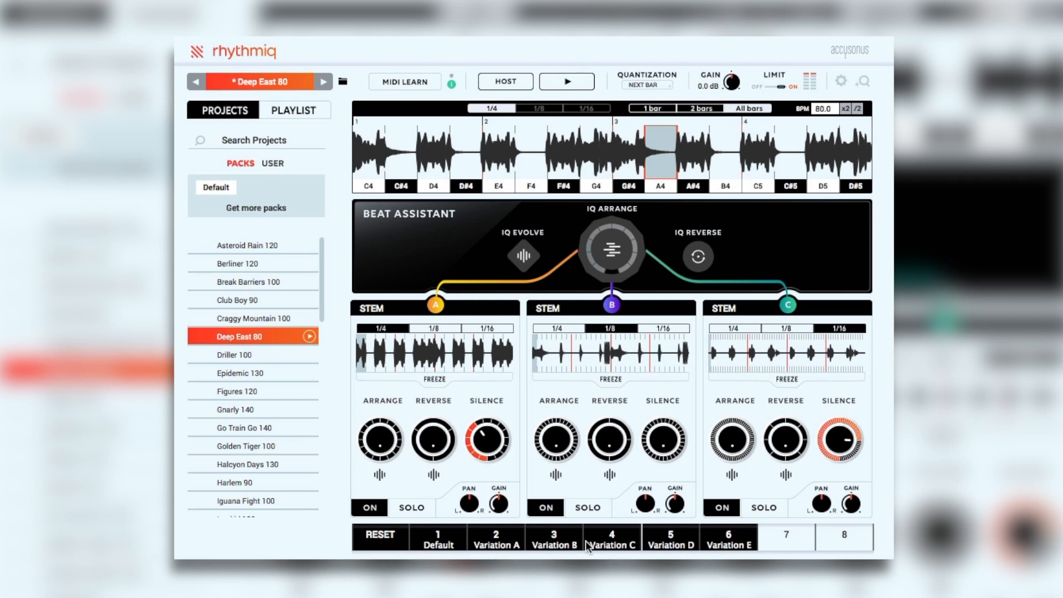
{"action": "left_click", "coordinate": [559, 539]}
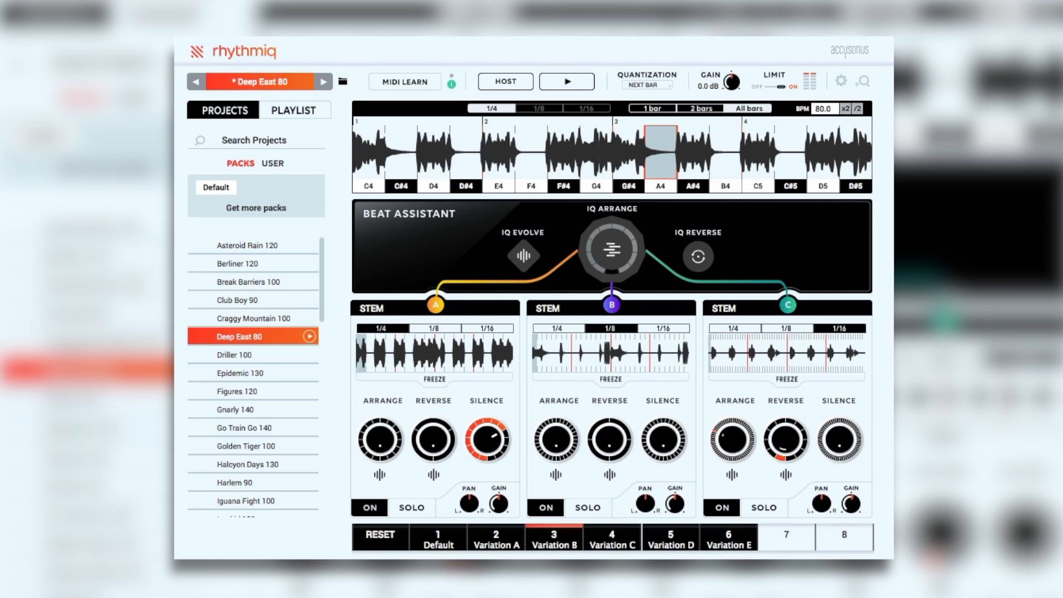
Import the loop-4-120-bpm audio file with the Extract Stems option
{"action": "left_click_drag", "start_coordinate": [609, 39], "coordinate": [522, 139]}
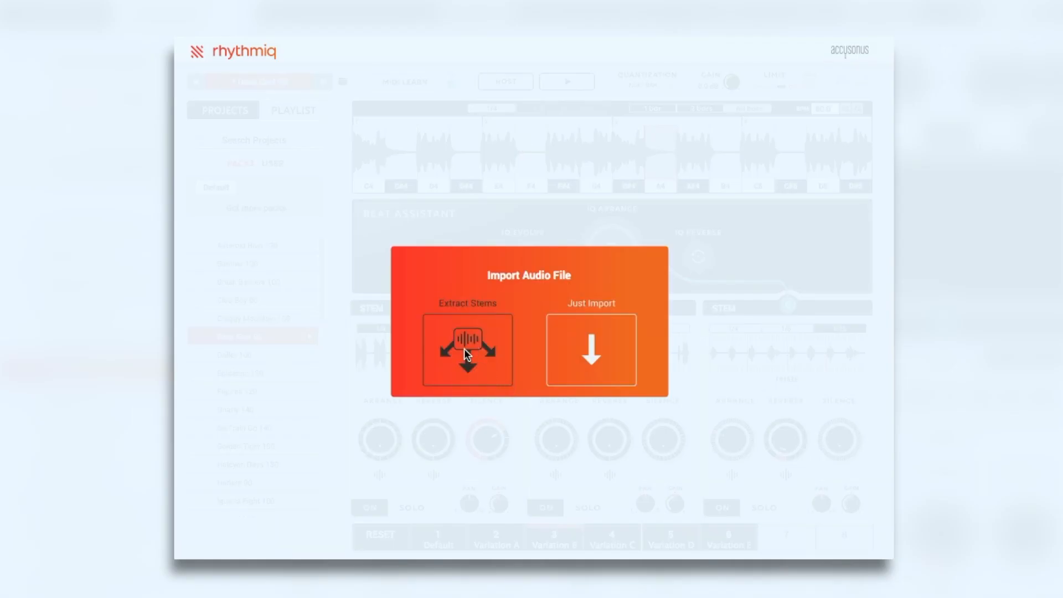
{"action": "left_click", "coordinate": [464, 348]}
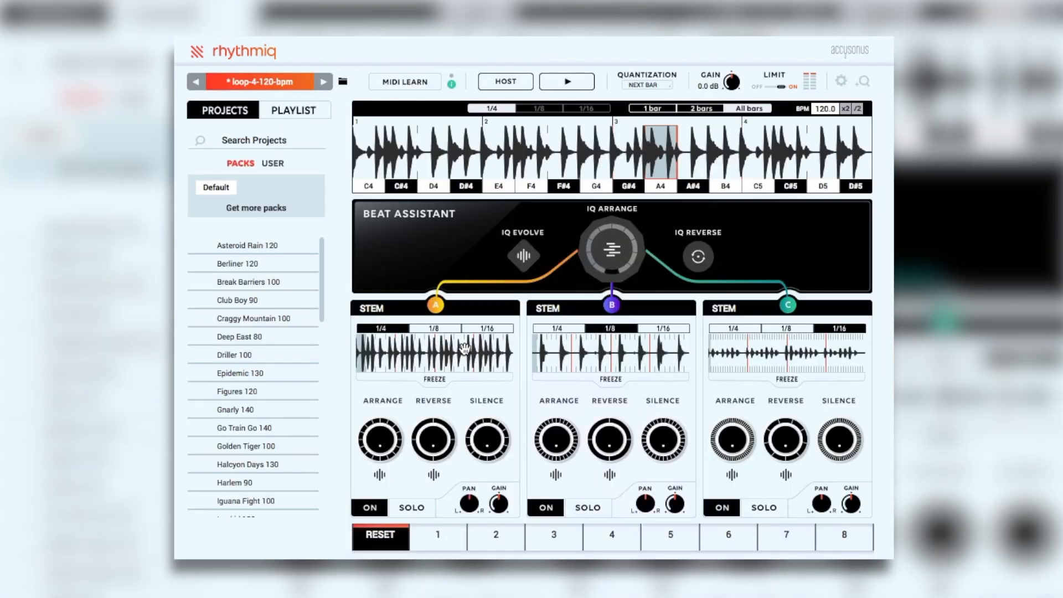
Play the imported loop and rearrange all three stems momentarily with IQ Arrange
{"action": "left_click", "coordinate": [572, 77]}
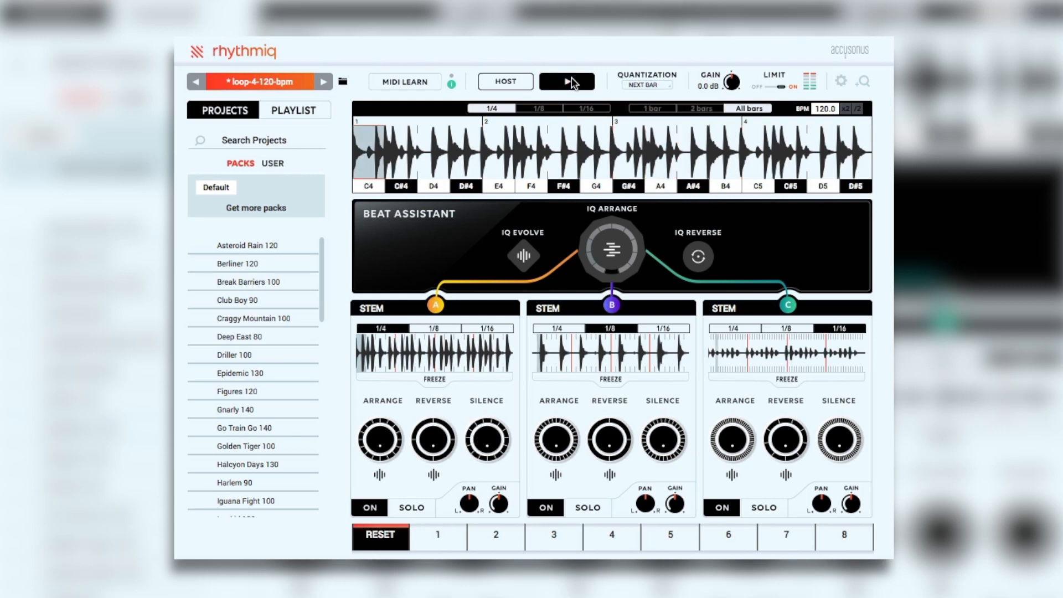
{"action": "left_click", "coordinate": [606, 243]}
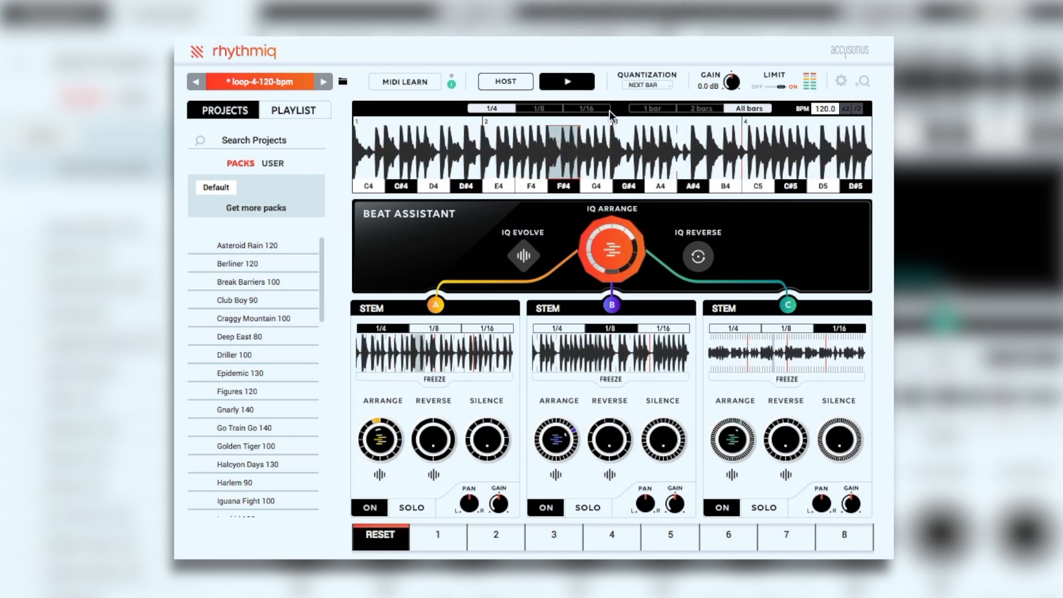
{"action": "left_click", "coordinate": [617, 260]}
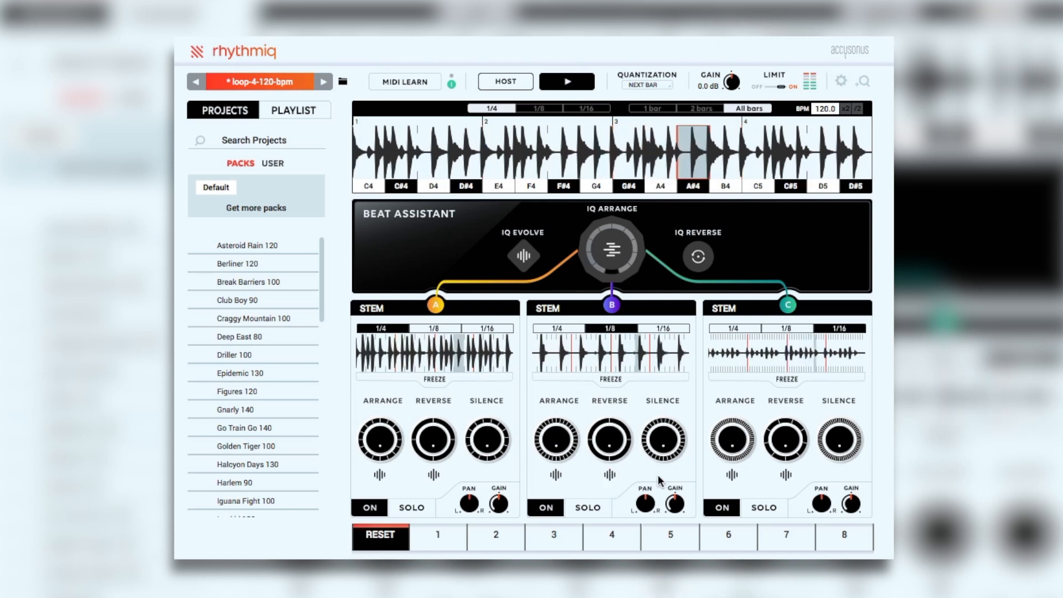
Raise the Silence and Reverse amounts on stem B of the imported loop
{"action": "left_click_drag", "start_coordinate": [663, 443], "coordinate": [663, 409]}
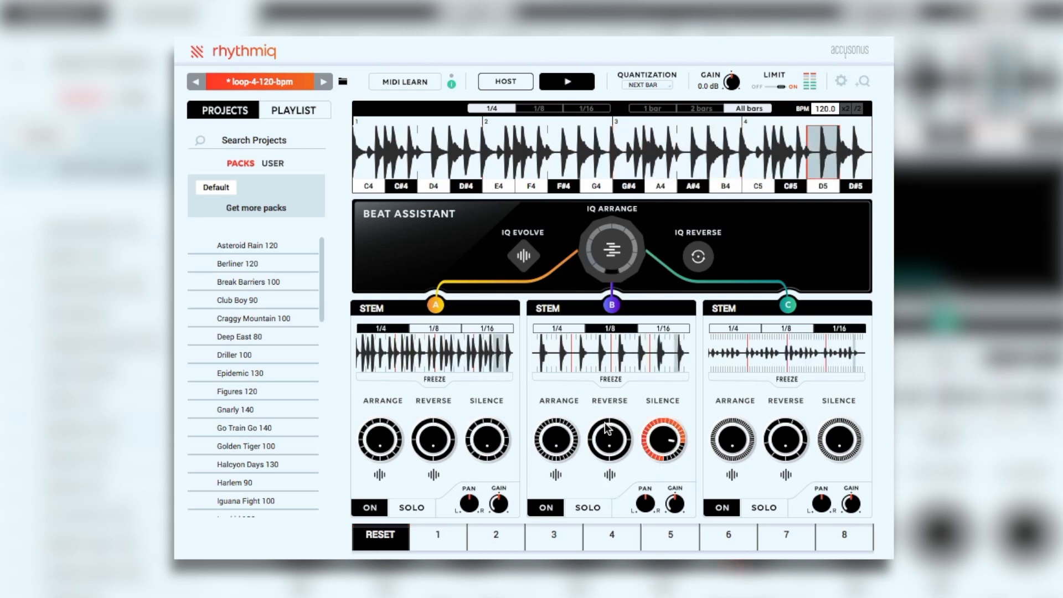
{"action": "left_click_drag", "start_coordinate": [608, 428], "coordinate": [609, 406]}
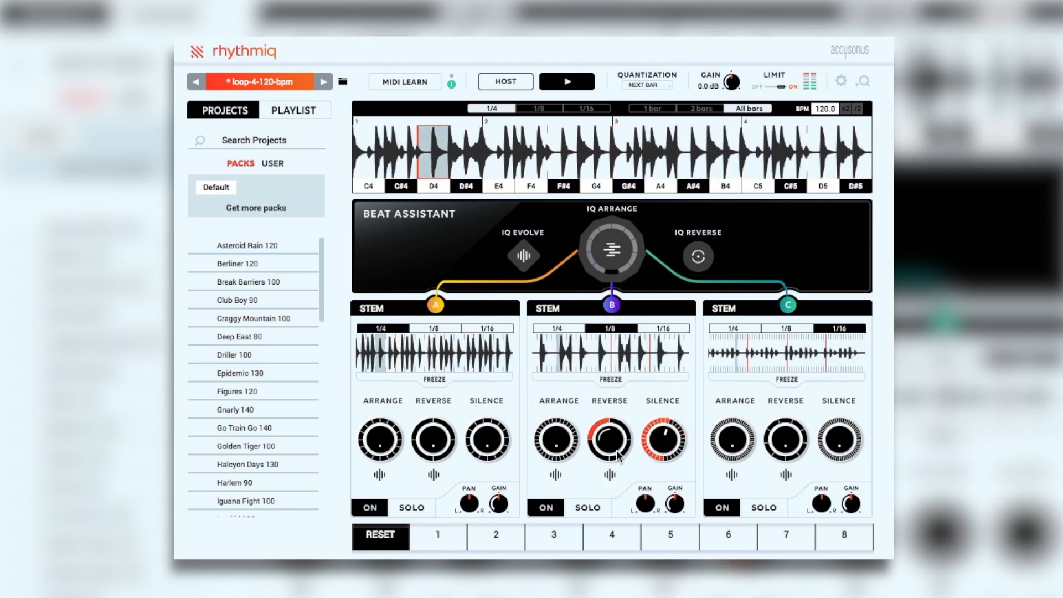